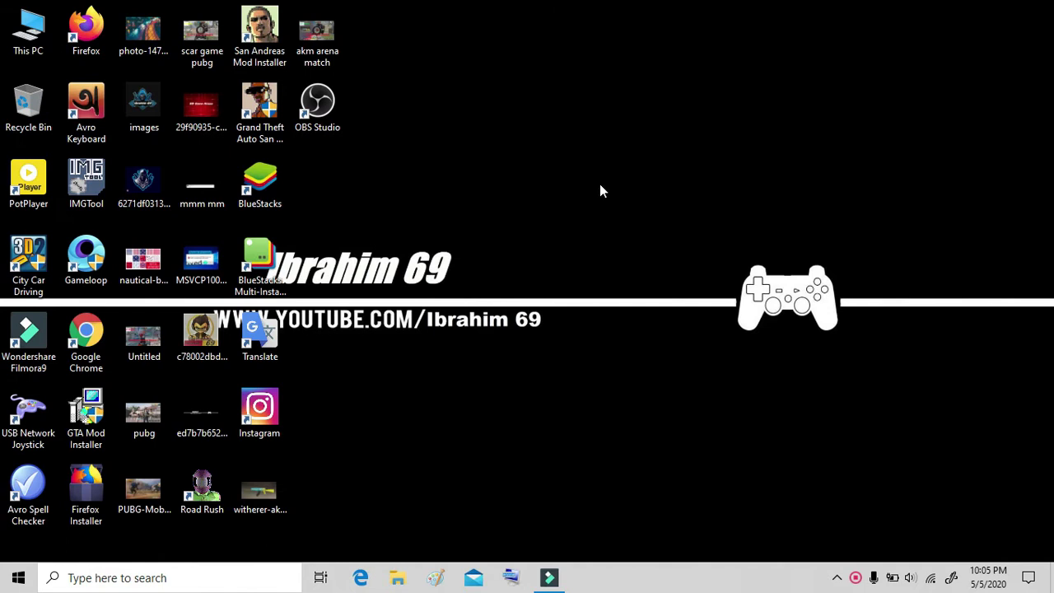
Launch Gameloop from the desktop and show its Game Center page
{"action": "left_click", "coordinate": [87, 275]}
{"action": "right_click", "coordinate": [88, 275]}
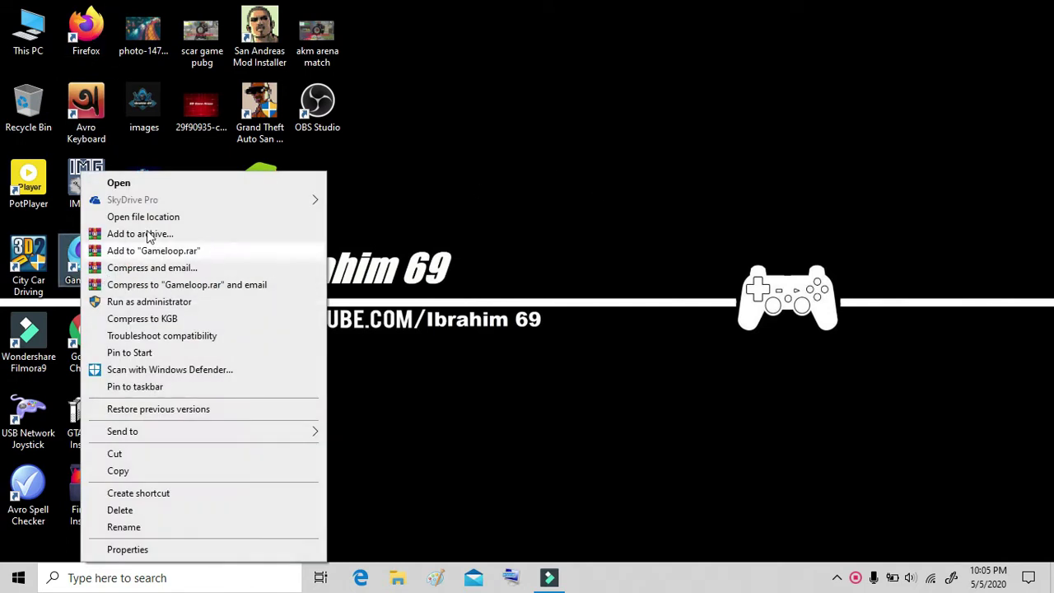
{"action": "left_click", "coordinate": [161, 185]}
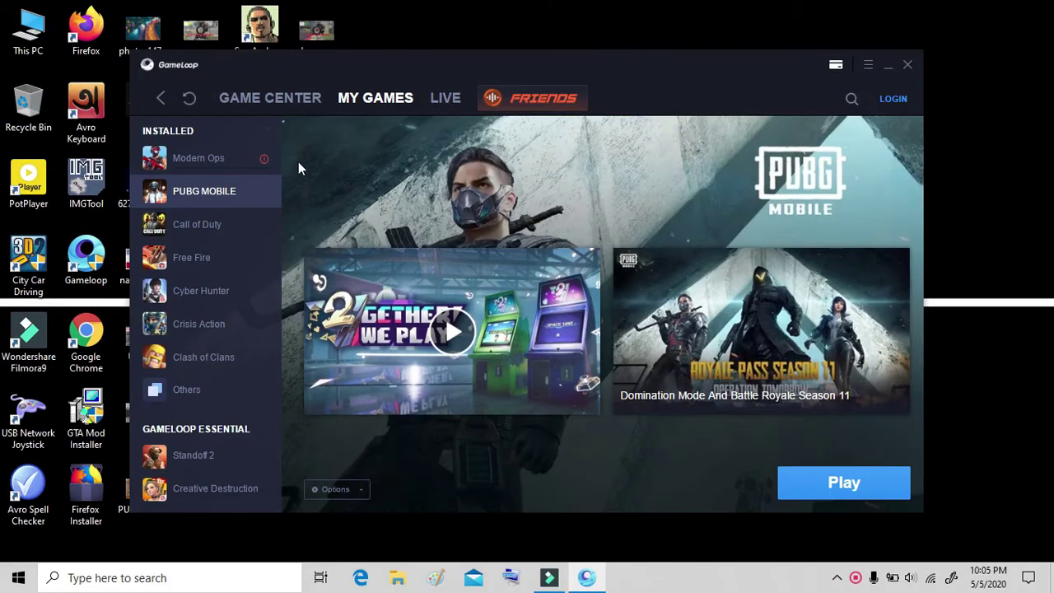
{"action": "left_click", "coordinate": [279, 100]}
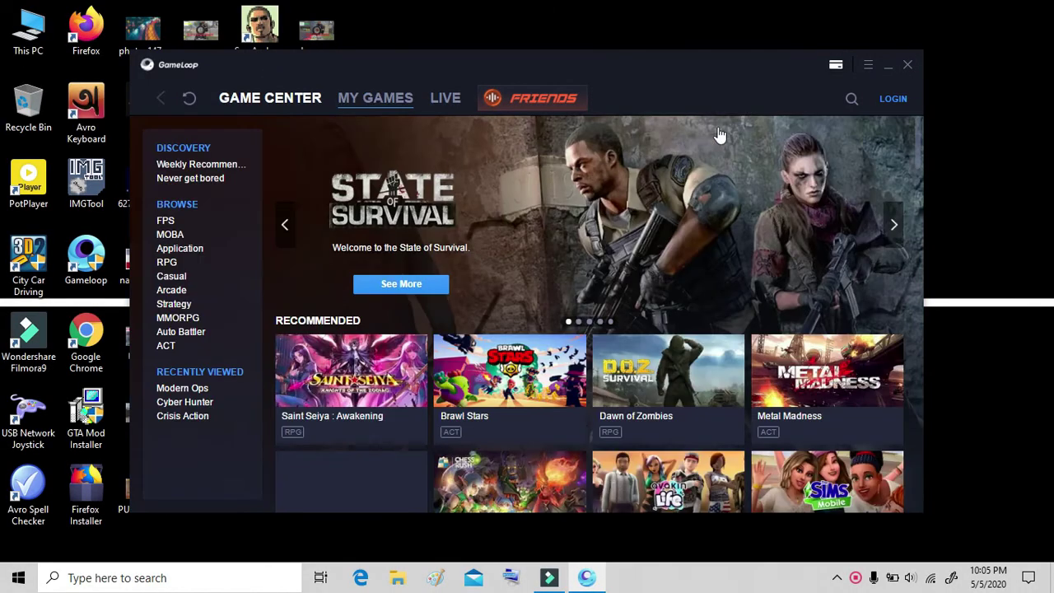
Check Gameloop for updates and start installing the new version
{"action": "left_click", "coordinate": [868, 64]}
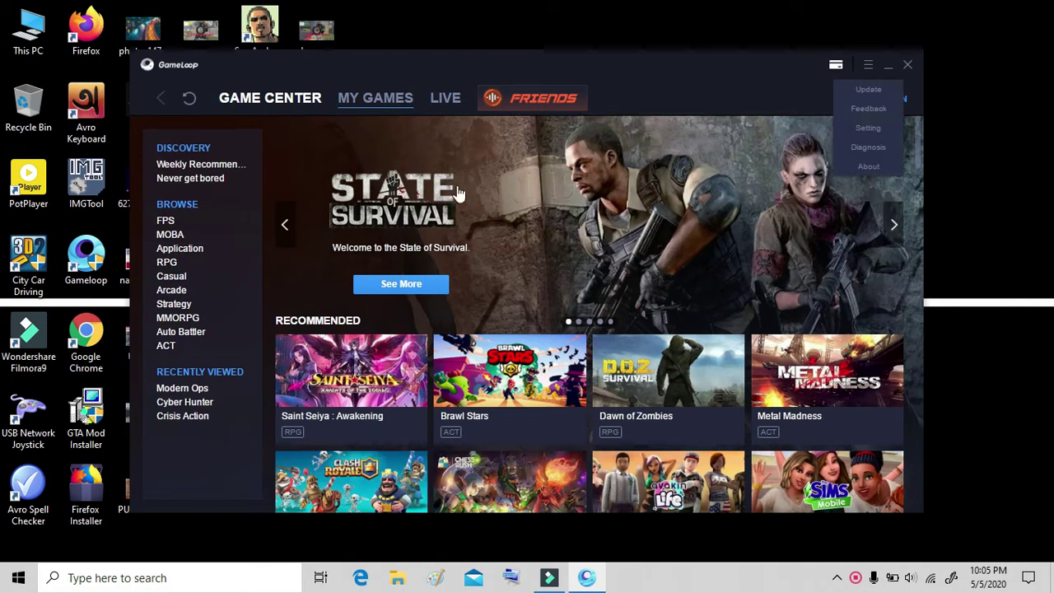
{"action": "left_click", "coordinate": [873, 90]}
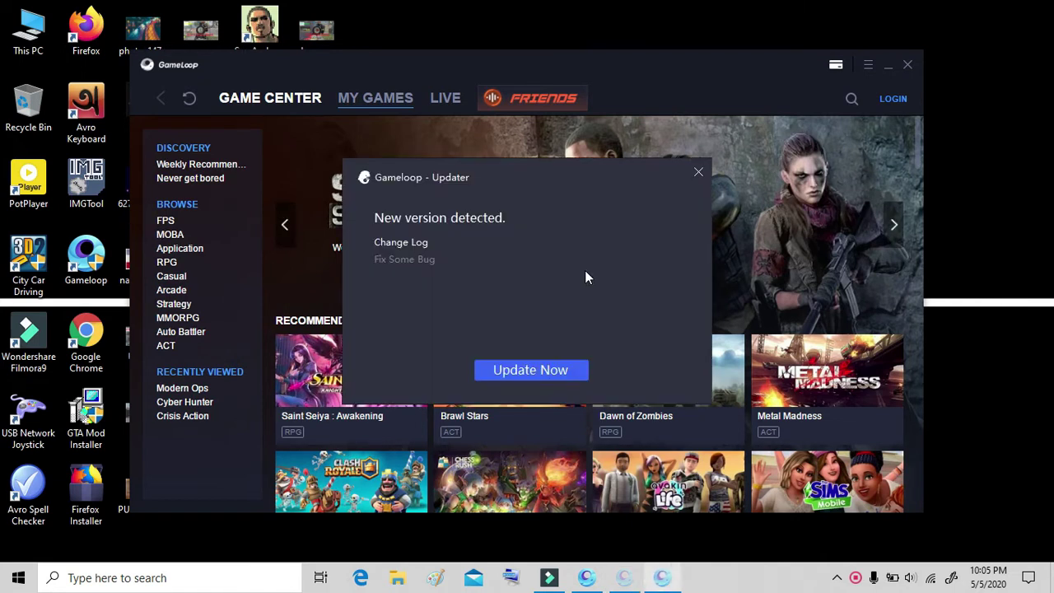
{"action": "left_click", "coordinate": [557, 372]}
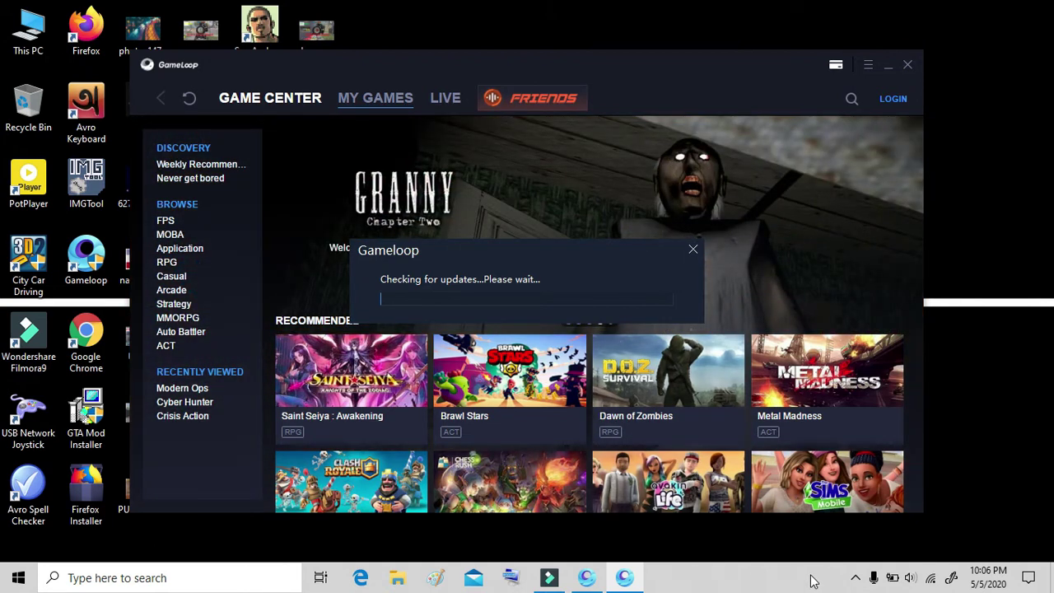
{"action": "left_click", "coordinate": [869, 576]}
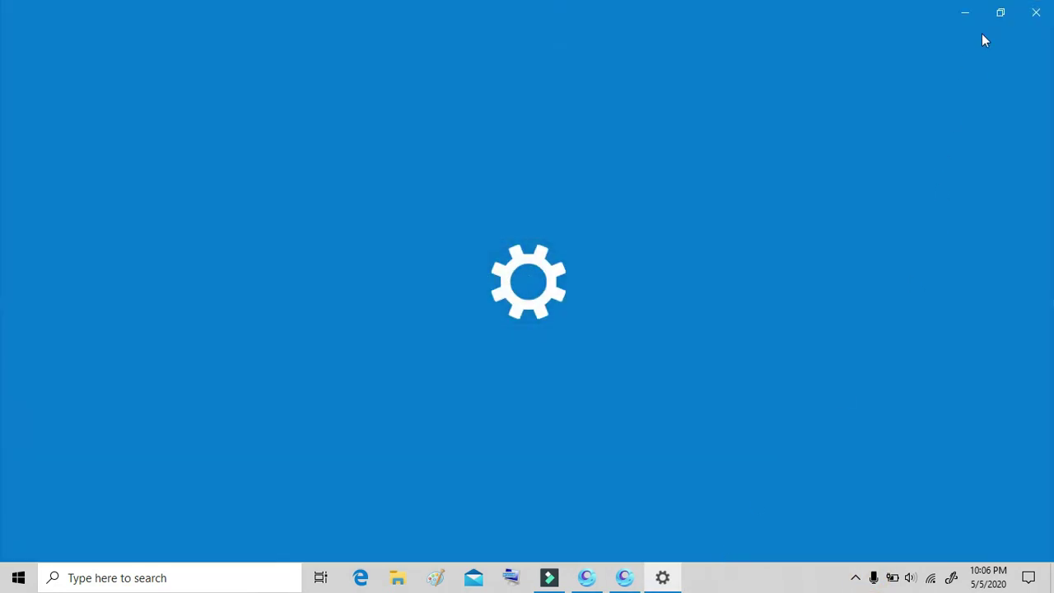
{"action": "left_click", "coordinate": [1035, 13]}
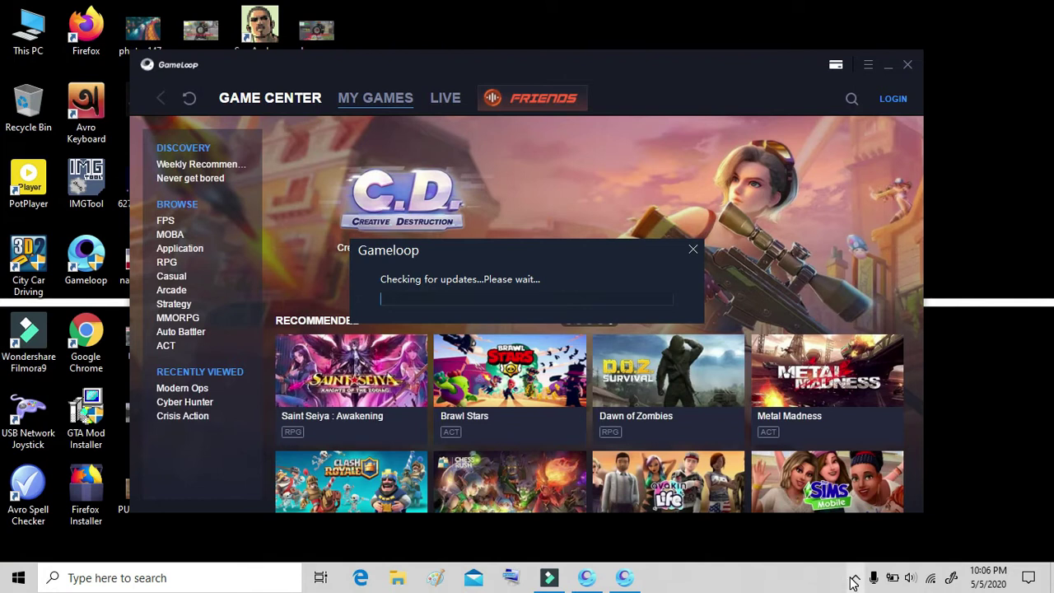
{"action": "right_click", "coordinate": [852, 582]}
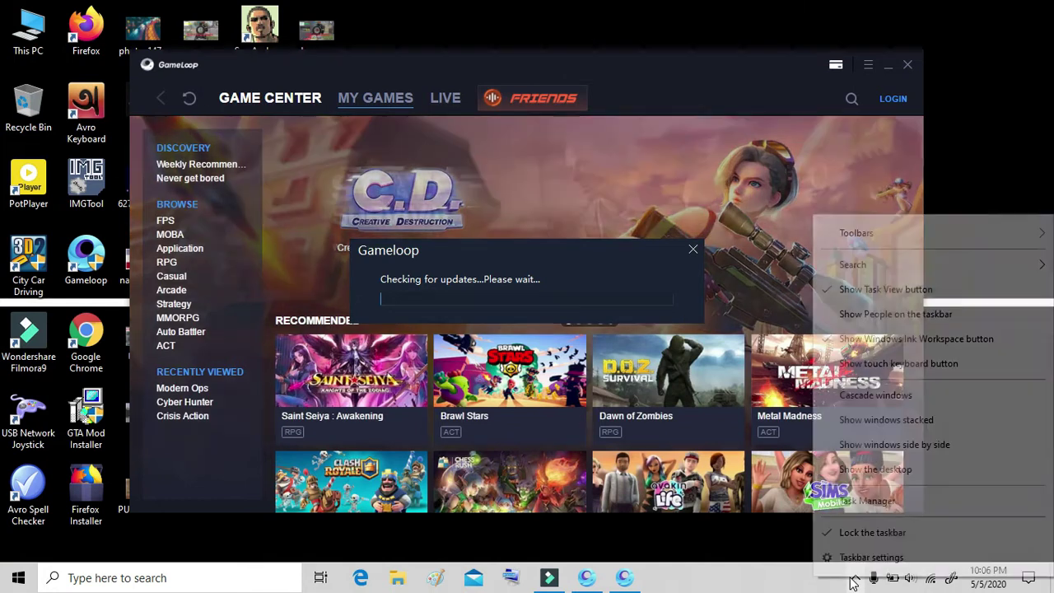
{"action": "left_click", "coordinate": [779, 538]}
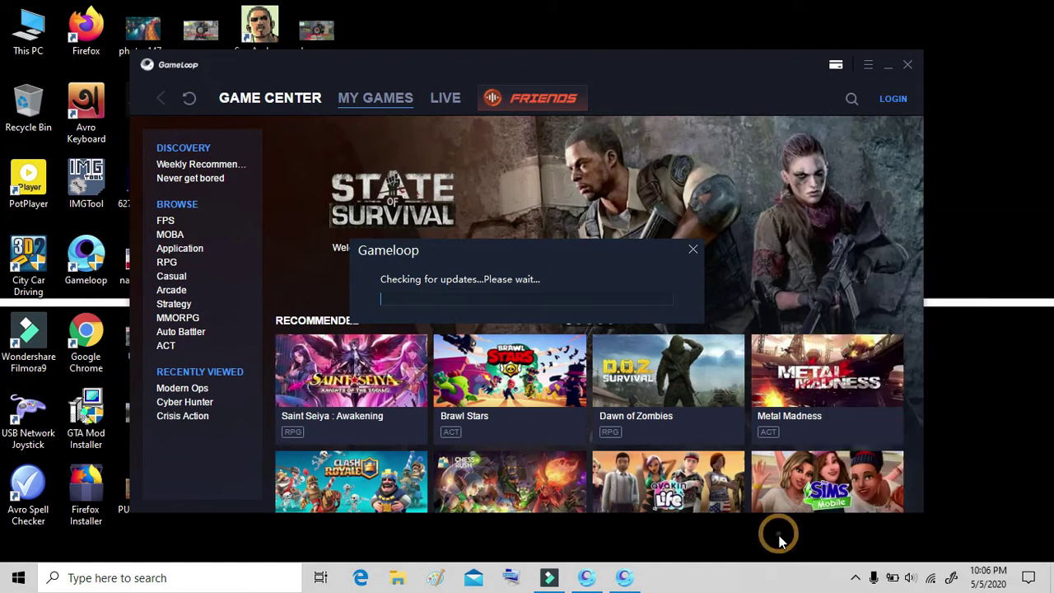
{"action": "left_click", "coordinate": [854, 577]}
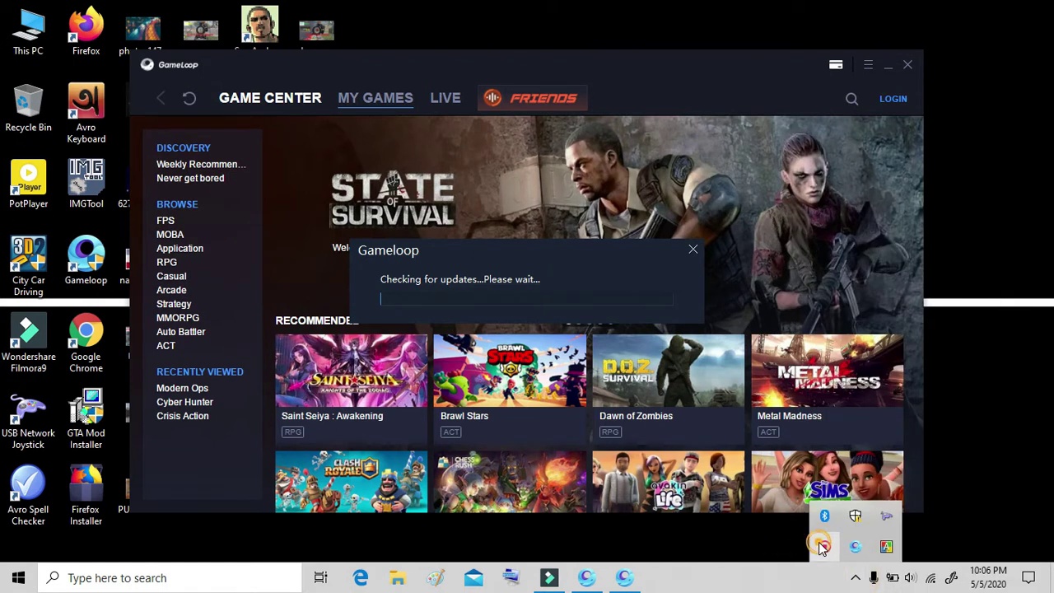
{"action": "left_click", "coordinate": [857, 546]}
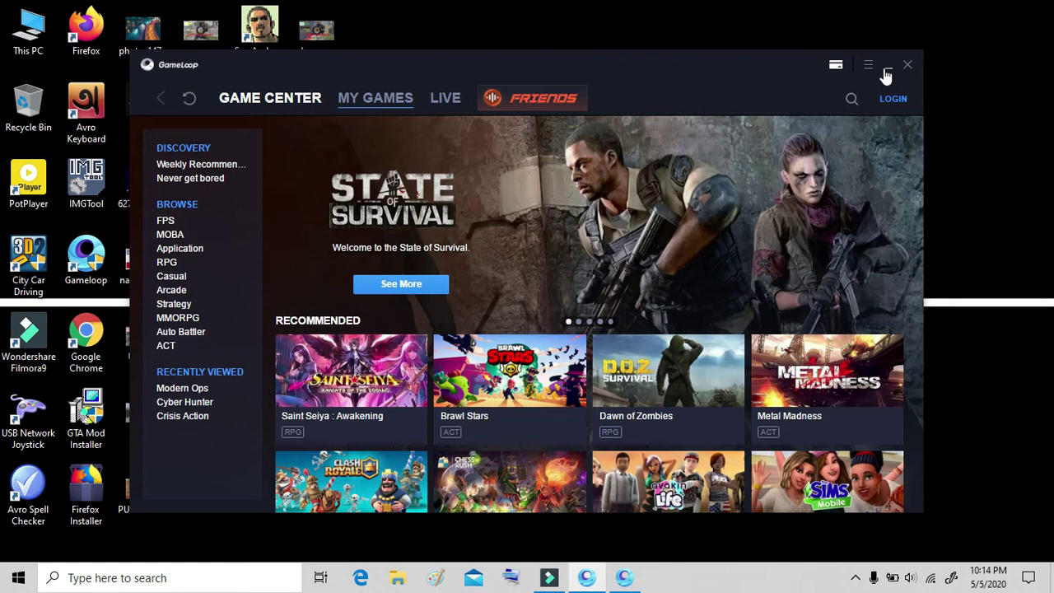
{"action": "left_click", "coordinate": [888, 70]}
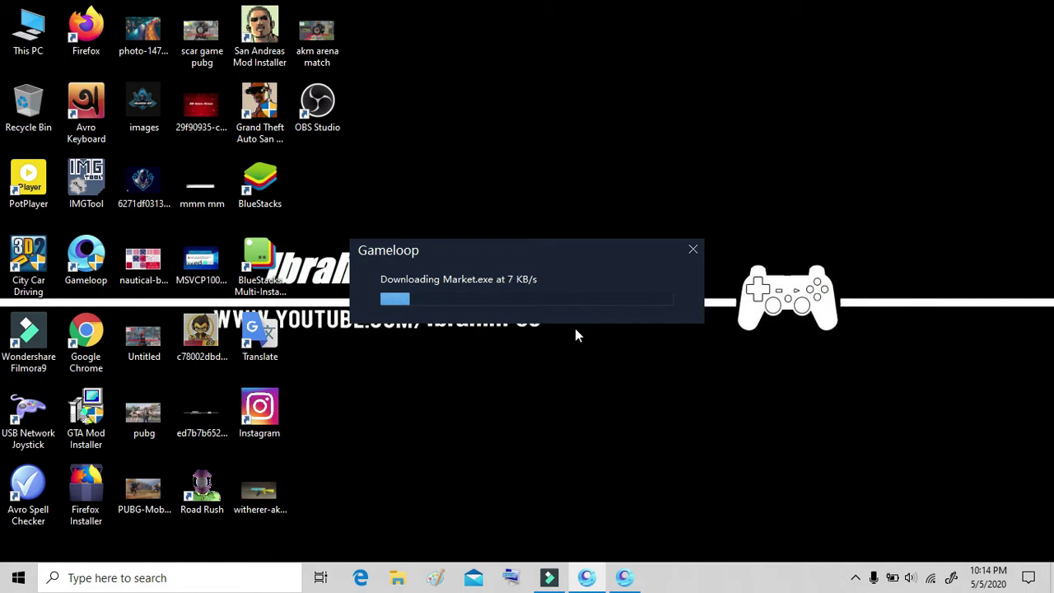
{"action": "left_click", "coordinate": [587, 578]}
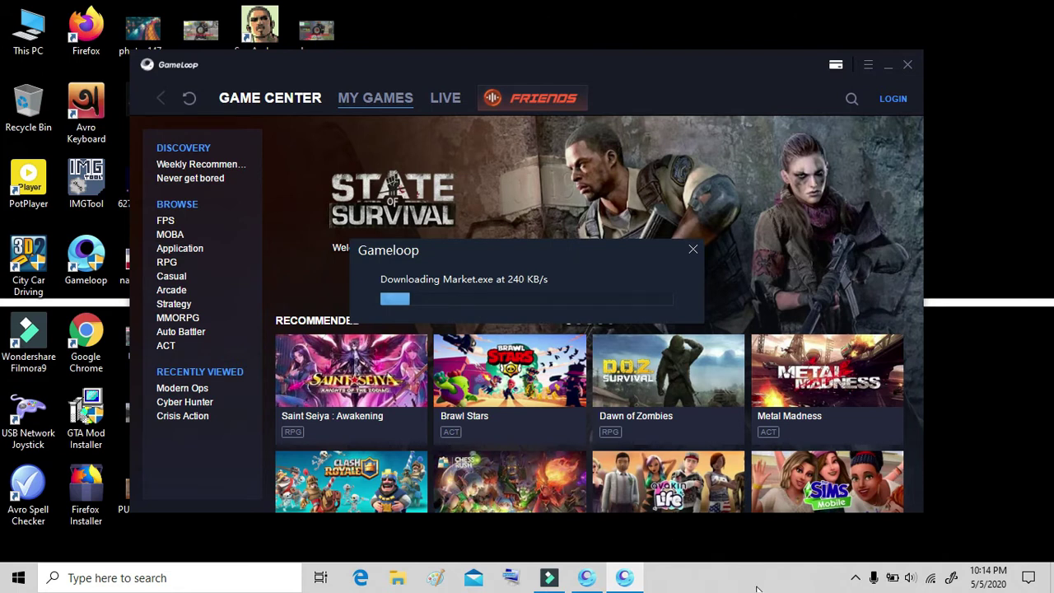
{"action": "left_click", "coordinate": [855, 578]}
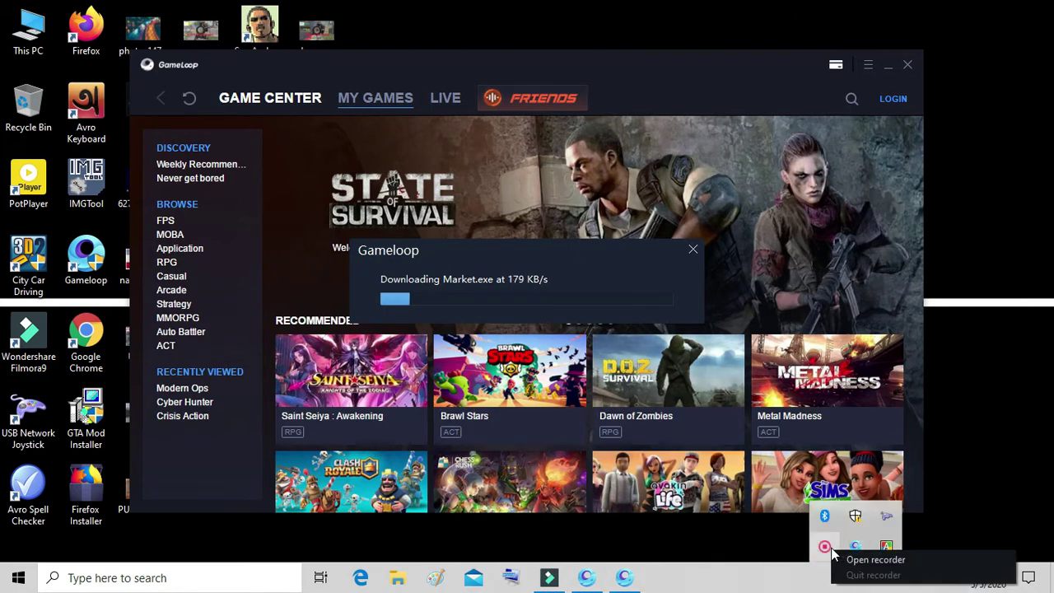
{"action": "left_click", "coordinate": [854, 546]}
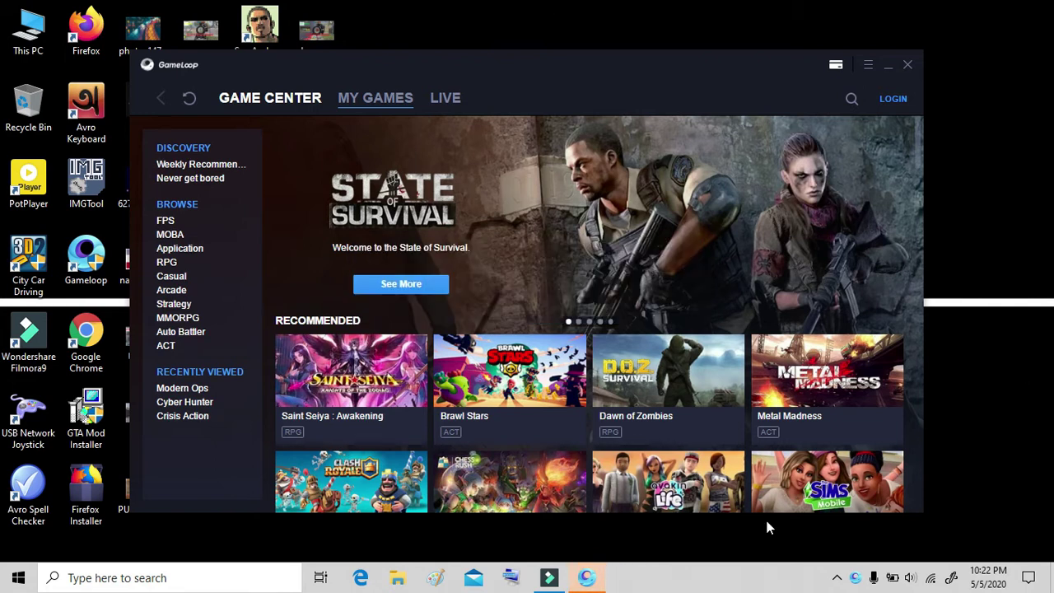
Open Gameloop's Diagnostic Tool to view the computer's system information
{"action": "left_click", "coordinate": [588, 578]}
{"action": "left_click", "coordinate": [588, 578]}
{"action": "left_click", "coordinate": [869, 65]}
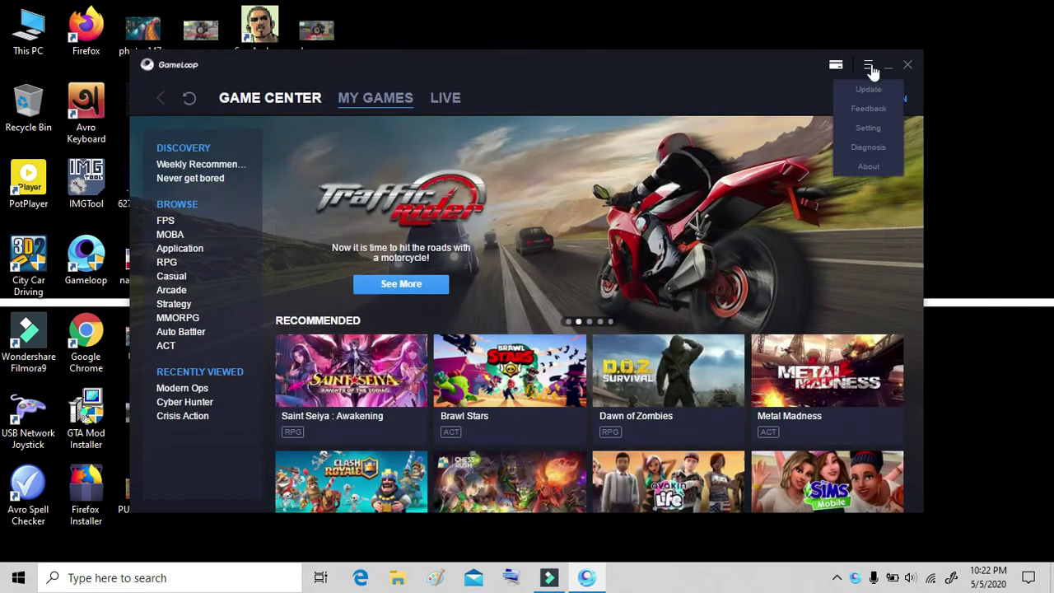
{"action": "left_click", "coordinate": [874, 153]}
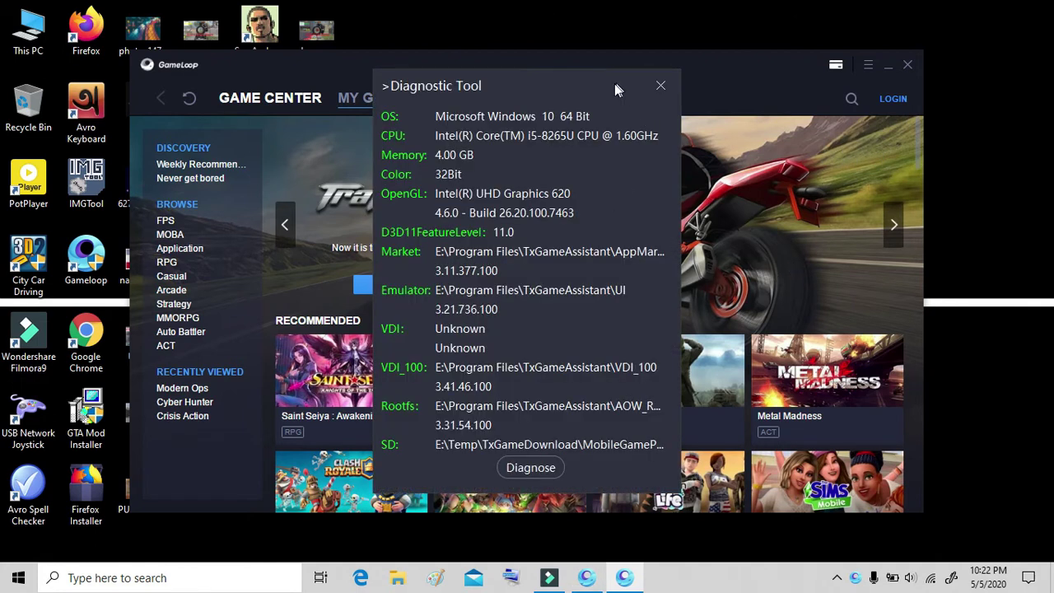
Open the Setting Center, close the main Gameloop window and place the Diagnostic Tool beside the settings
{"action": "left_click", "coordinate": [868, 66]}
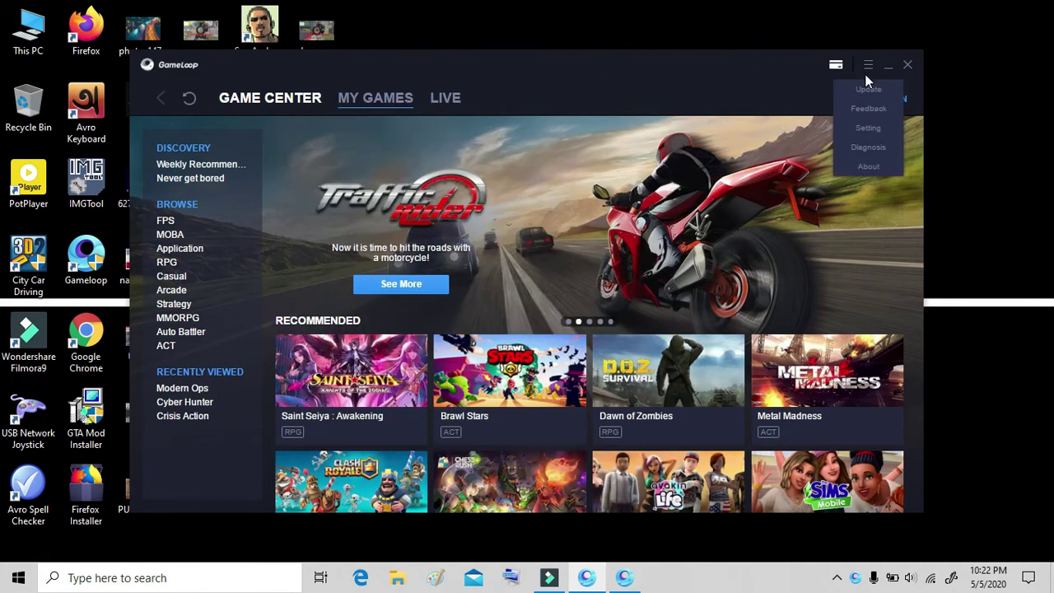
{"action": "left_click", "coordinate": [877, 130]}
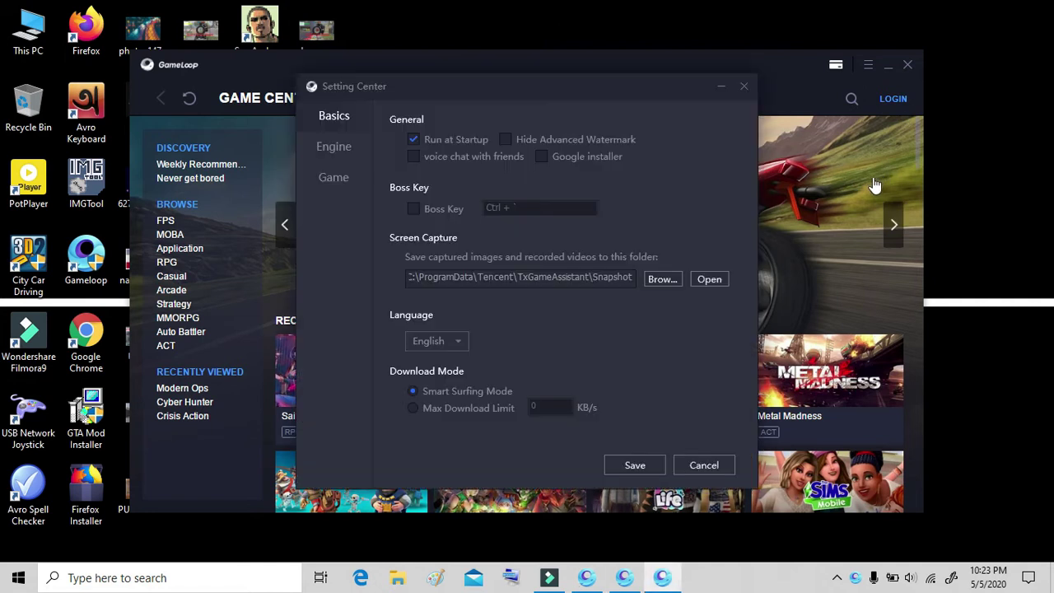
{"action": "left_click", "coordinate": [907, 65]}
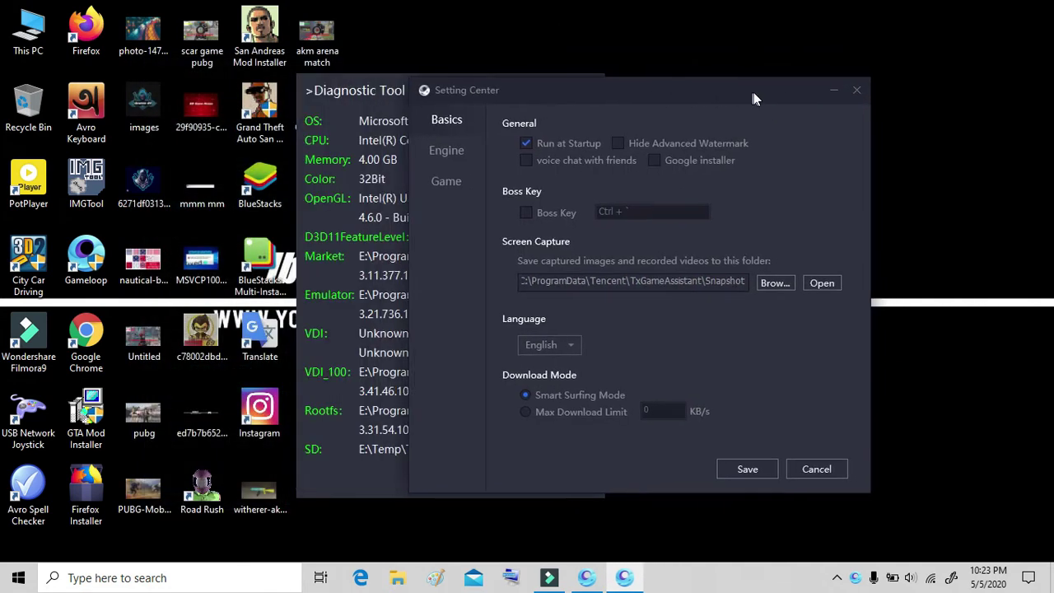
{"action": "left_click_drag", "start_coordinate": [418, 90], "coordinate": [289, 88]}
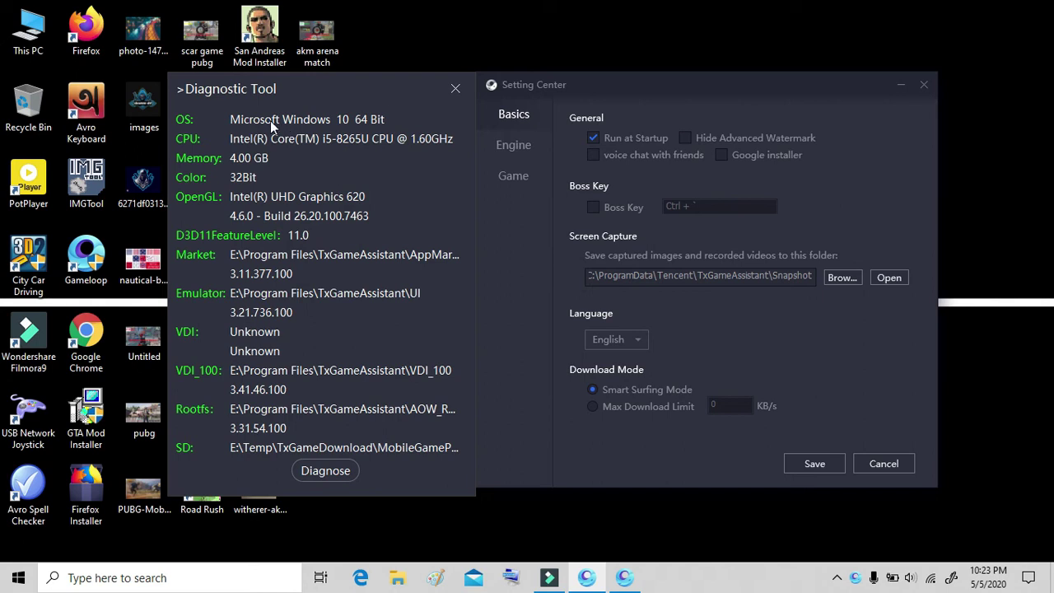
Enable Hide Advanced Watermark, voice chat with friends, Google installer and Boss Key in the basic settings
{"action": "left_click", "coordinate": [690, 136]}
{"action": "left_click", "coordinate": [723, 155]}
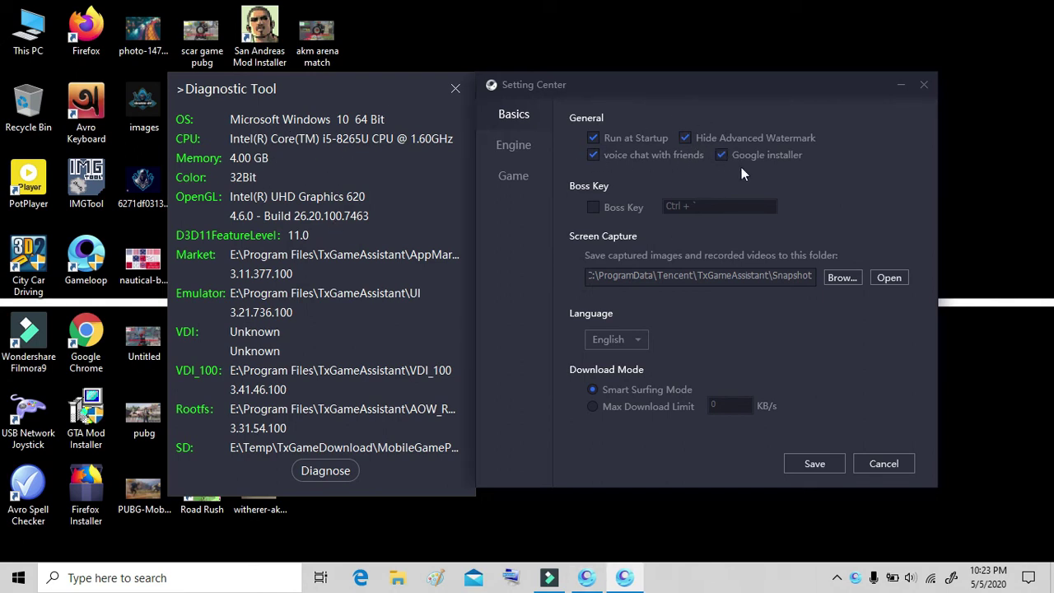
{"action": "left_click", "coordinate": [599, 206]}
Configure the engine settings with DirectX rendering, anti-aliasing set to Close, 2048MB memory and 4 processors
{"action": "left_click", "coordinate": [510, 151]}
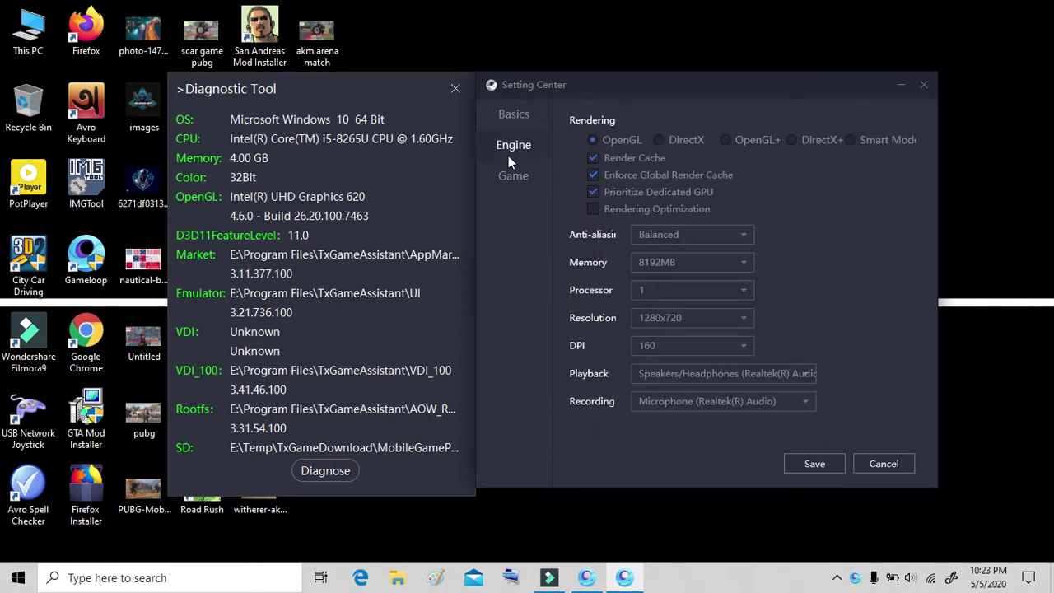
{"action": "left_click", "coordinate": [697, 139]}
{"action": "left_click", "coordinate": [672, 234]}
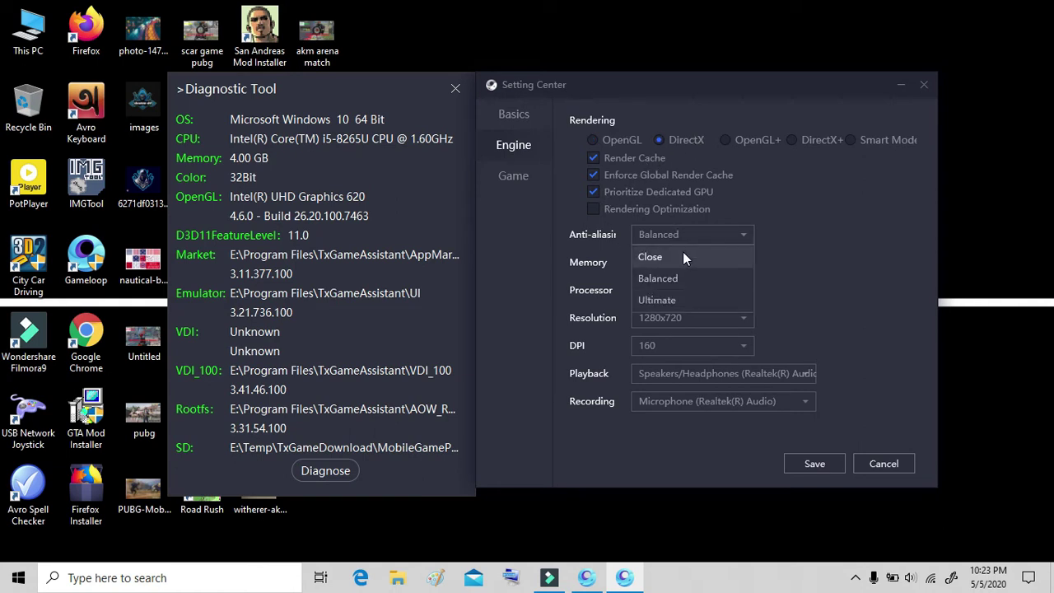
{"action": "left_click", "coordinate": [682, 253]}
{"action": "left_click", "coordinate": [728, 262]}
{"action": "left_click", "coordinate": [669, 311]}
{"action": "left_click", "coordinate": [675, 290]}
{"action": "left_click", "coordinate": [649, 362]}
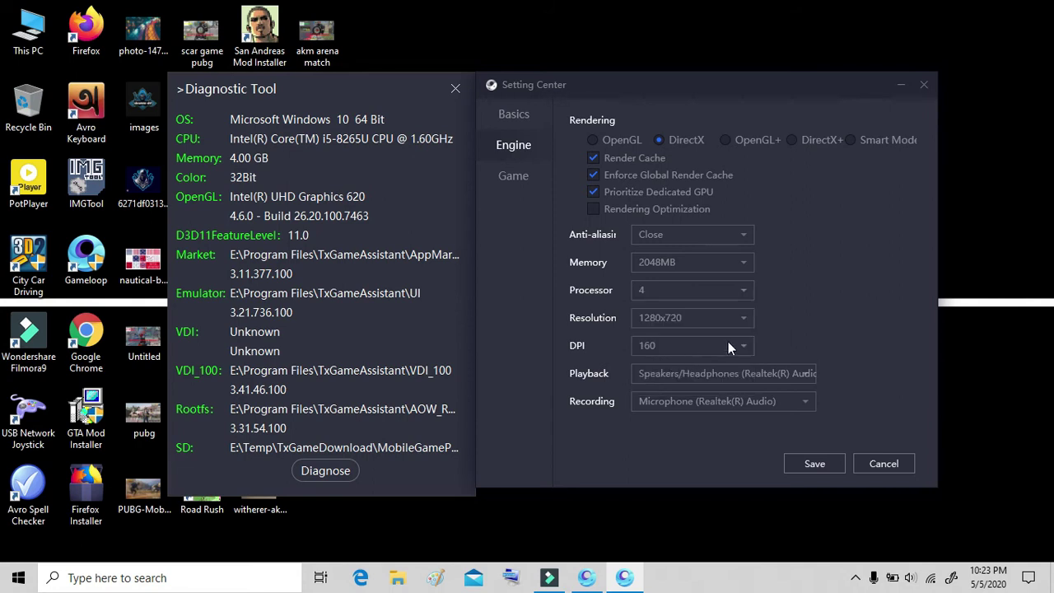
Switch the engine resolution to the custom option at 1280 x 720 and set the DPI to 240
{"action": "left_click", "coordinate": [687, 321]}
{"action": "left_click", "coordinate": [678, 402]}
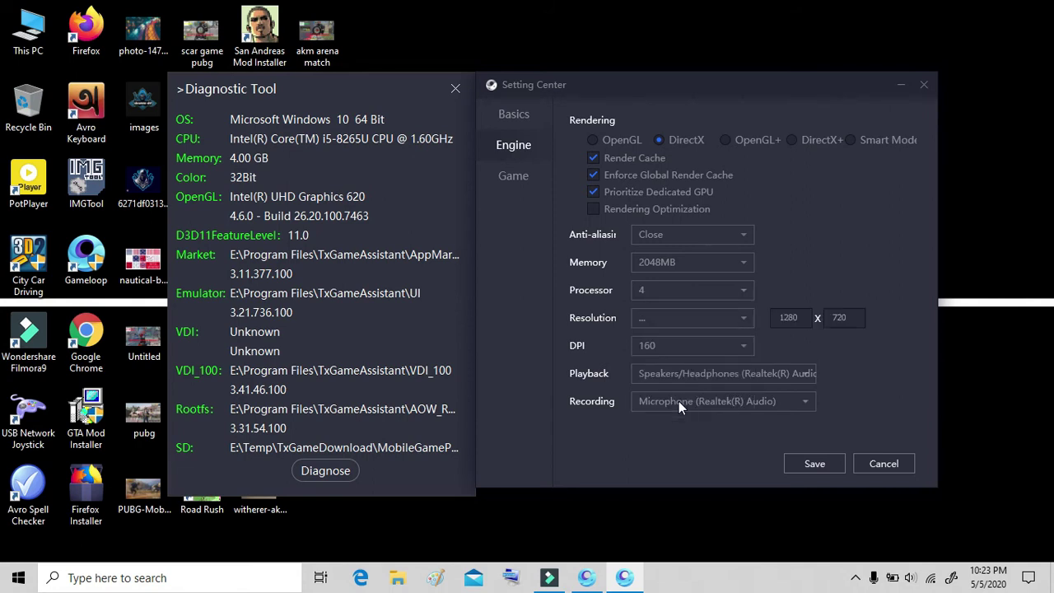
{"action": "left_click", "coordinate": [687, 344]}
{"action": "left_click", "coordinate": [682, 395]}
Review the game resolution and display quality options, and recheck the basic and engine settings
{"action": "left_click", "coordinate": [528, 175]}
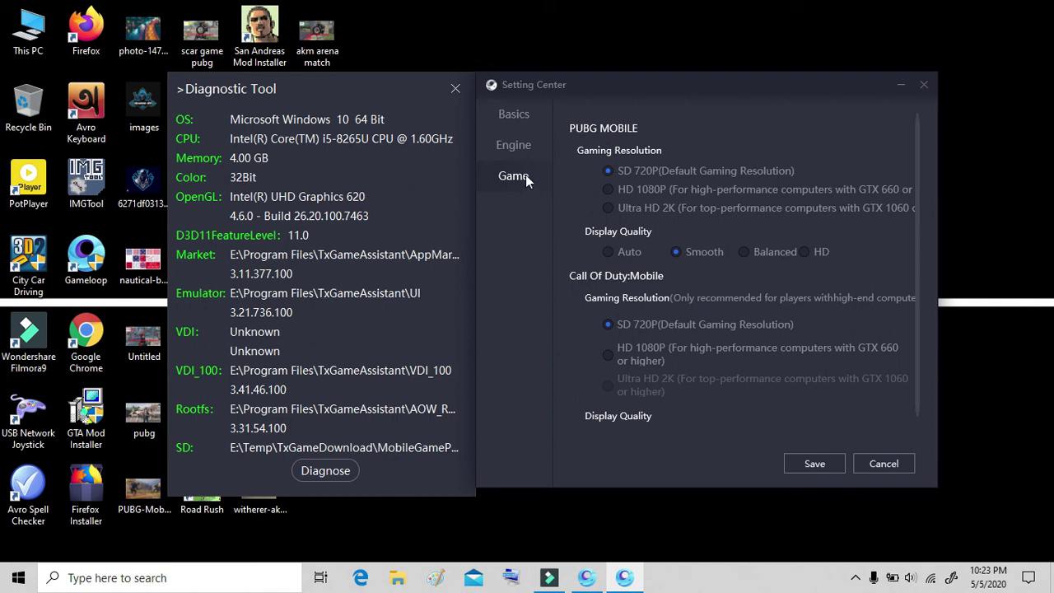
{"action": "left_click", "coordinate": [522, 151]}
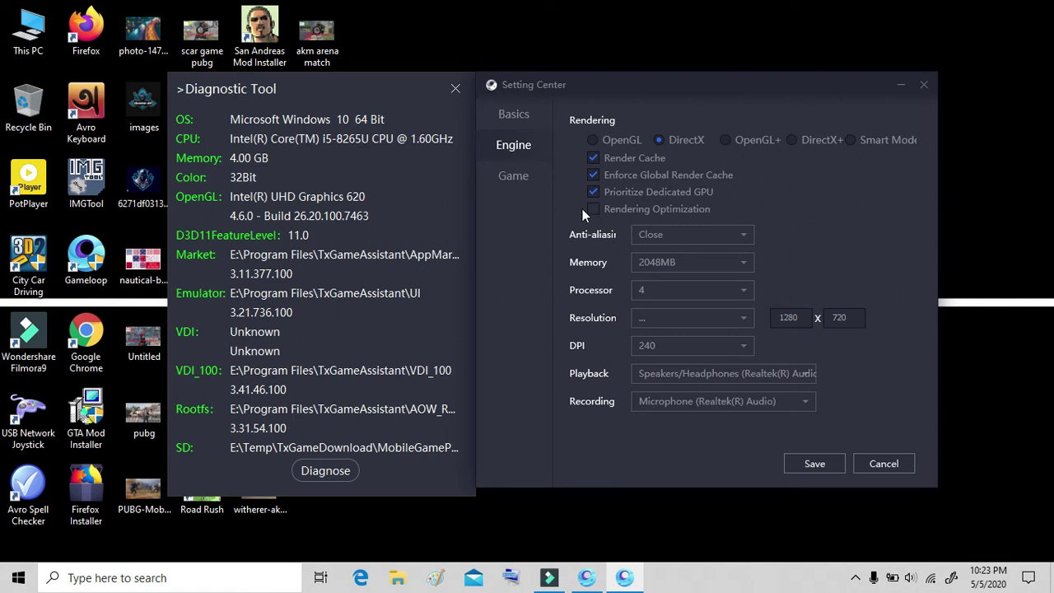
{"action": "left_click", "coordinate": [520, 115]}
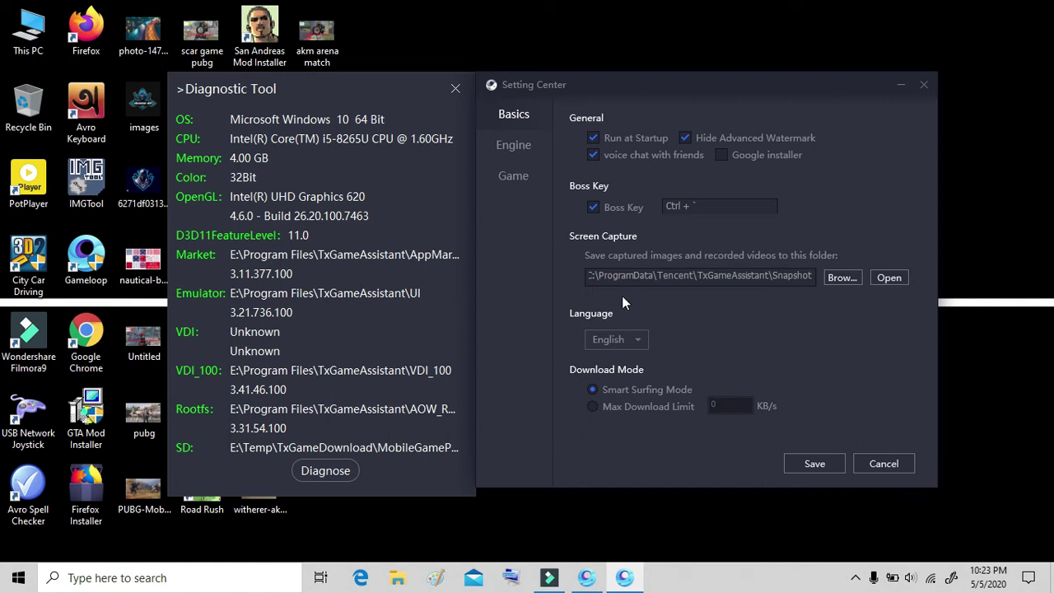
{"action": "left_click", "coordinate": [531, 145]}
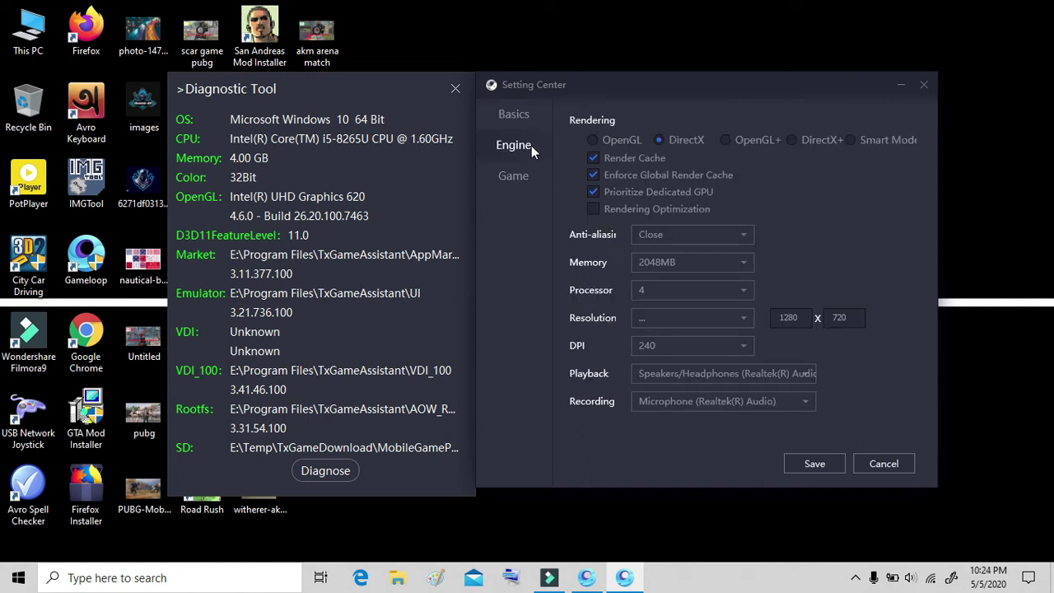
{"action": "left_click", "coordinate": [526, 180]}
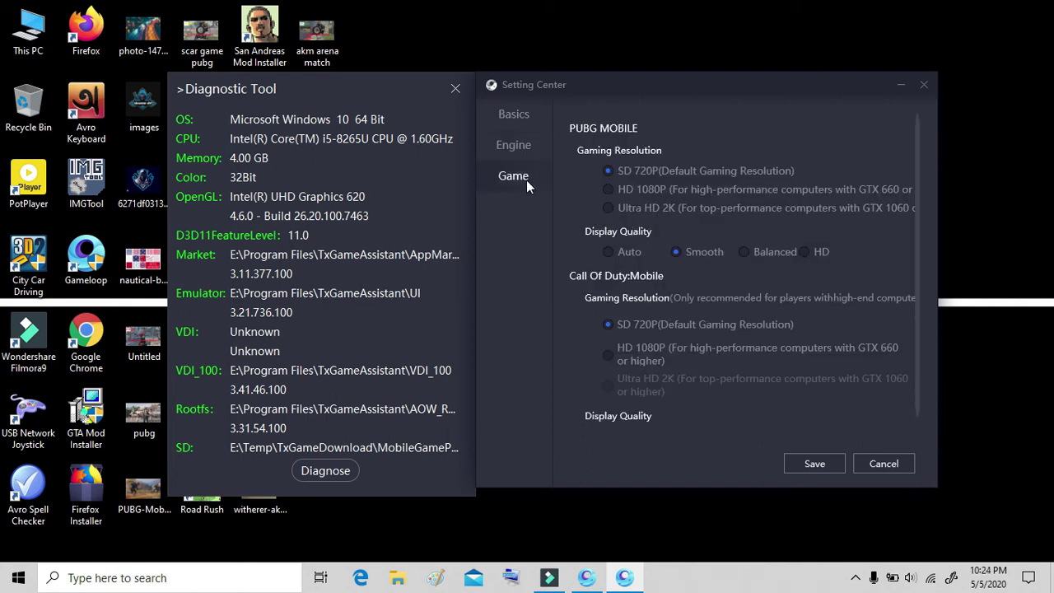
{"action": "left_click", "coordinate": [526, 148]}
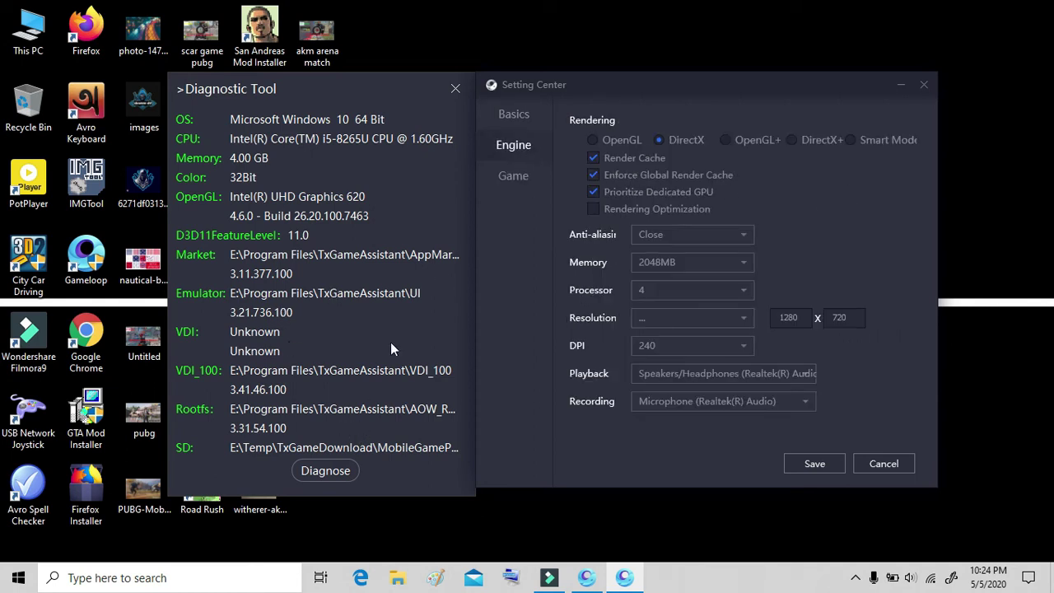
Save the emulator settings, acknowledge the notice and close the Diagnostic Tool
{"action": "left_click", "coordinate": [815, 464]}
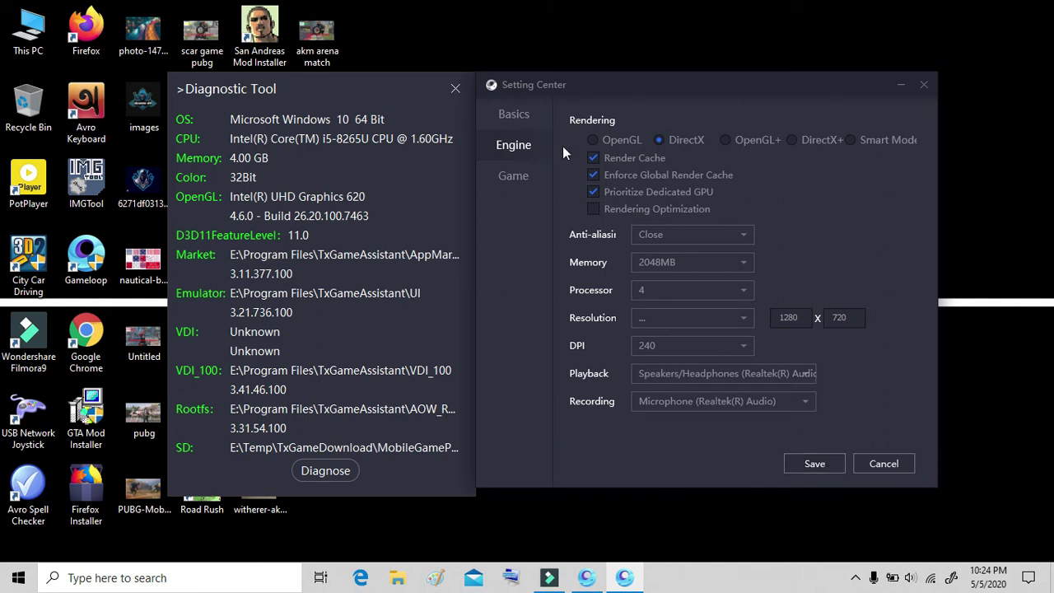
{"action": "left_click", "coordinate": [517, 179]}
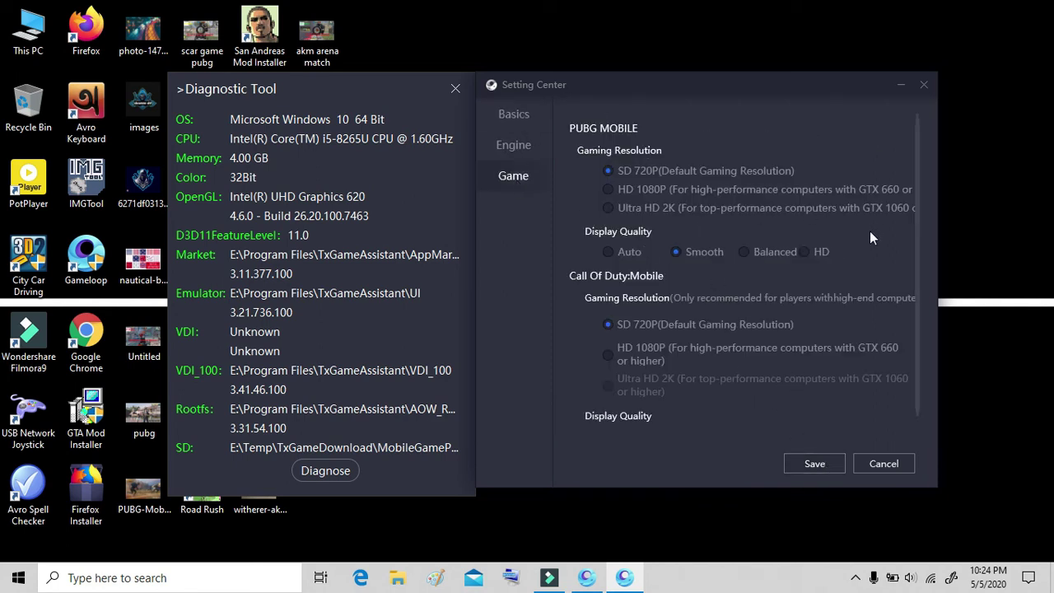
{"action": "left_click", "coordinate": [821, 466]}
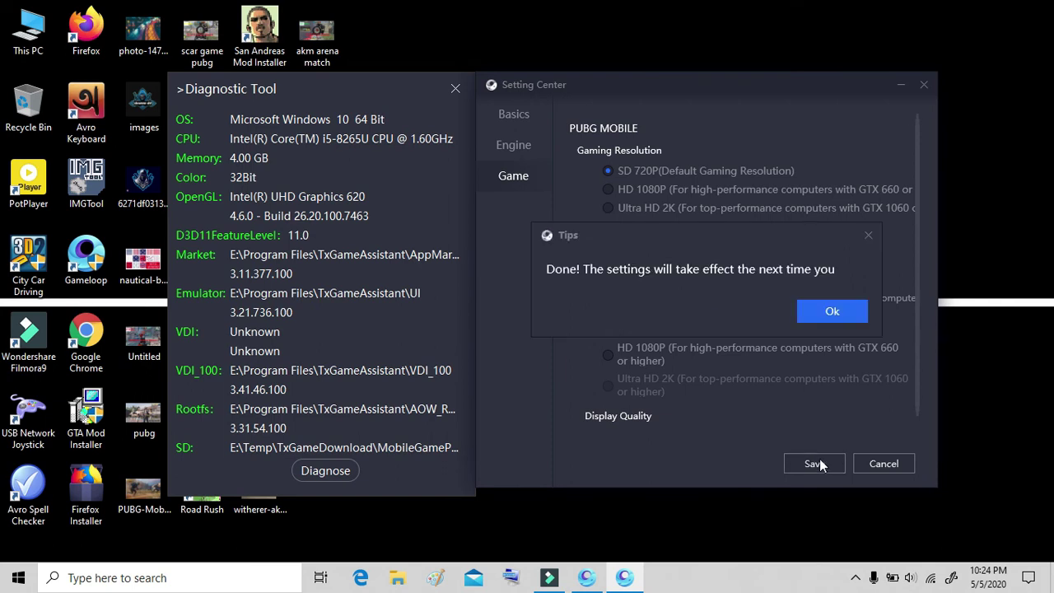
{"action": "left_click", "coordinate": [831, 311]}
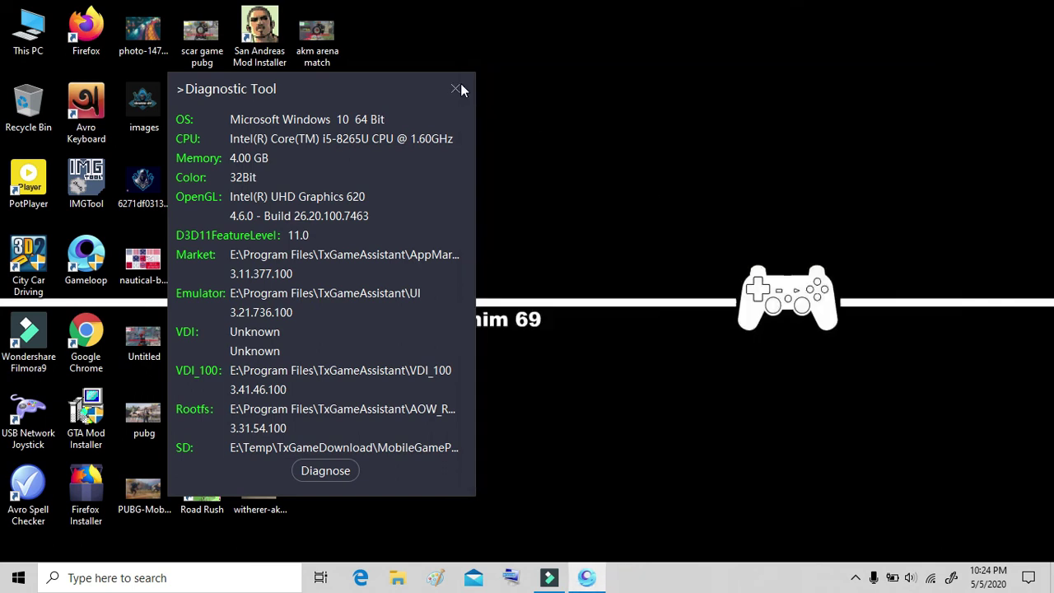
{"action": "left_click", "coordinate": [455, 88]}
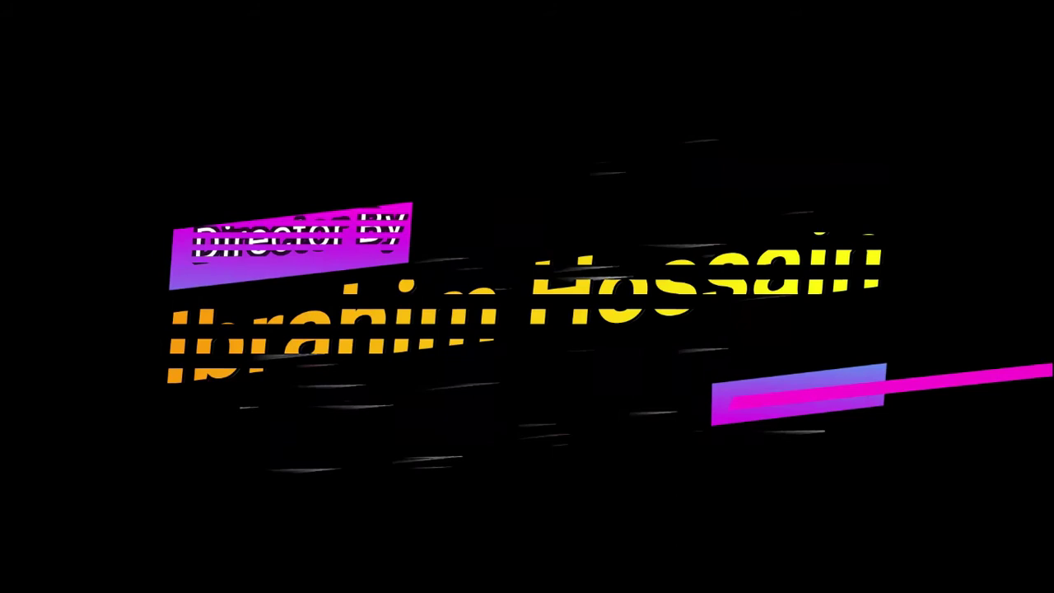